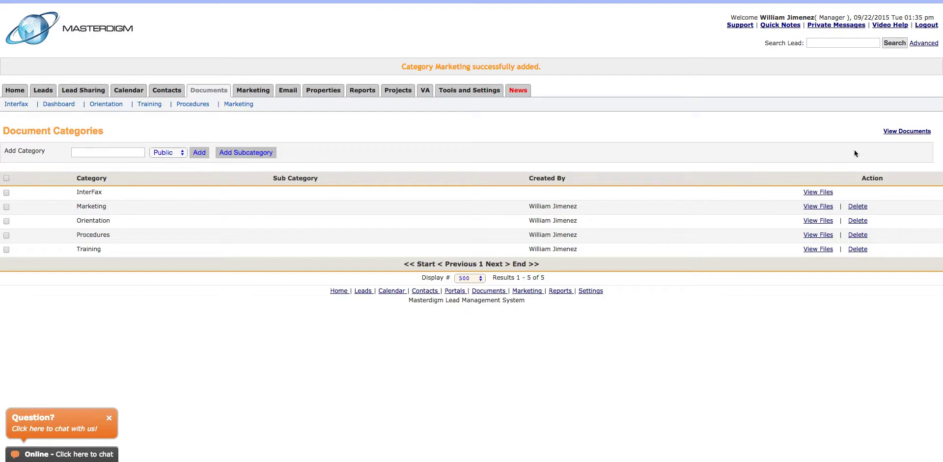
Open the Documents list, which is still empty
{"action": "left_click", "coordinate": [894, 132]}
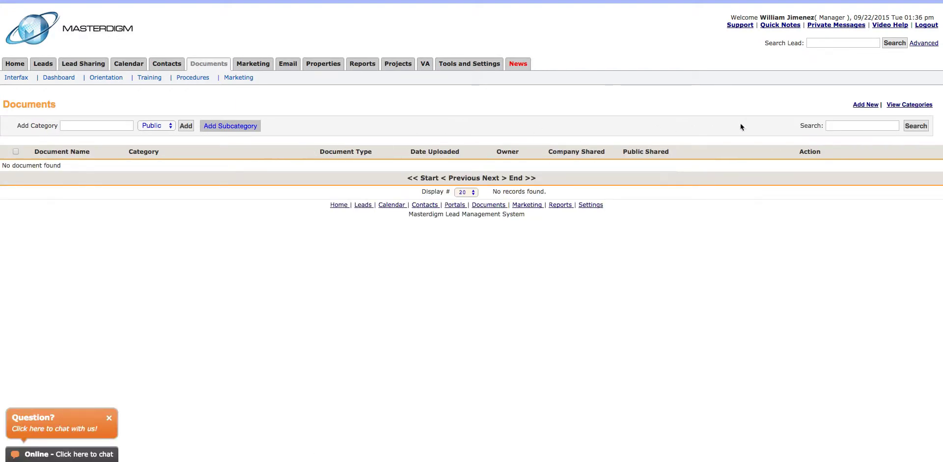
Start a new document titled 'Training 101'
{"action": "left_click", "coordinate": [866, 105]}
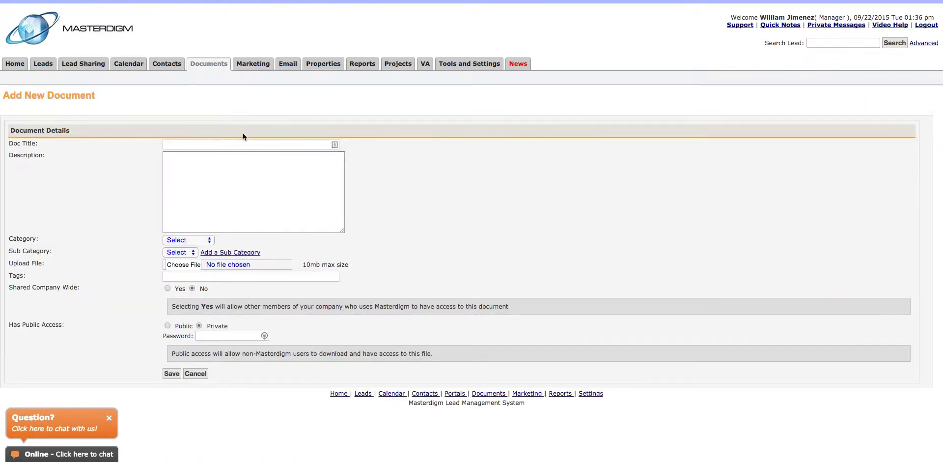
{"action": "left_click", "coordinate": [205, 144]}
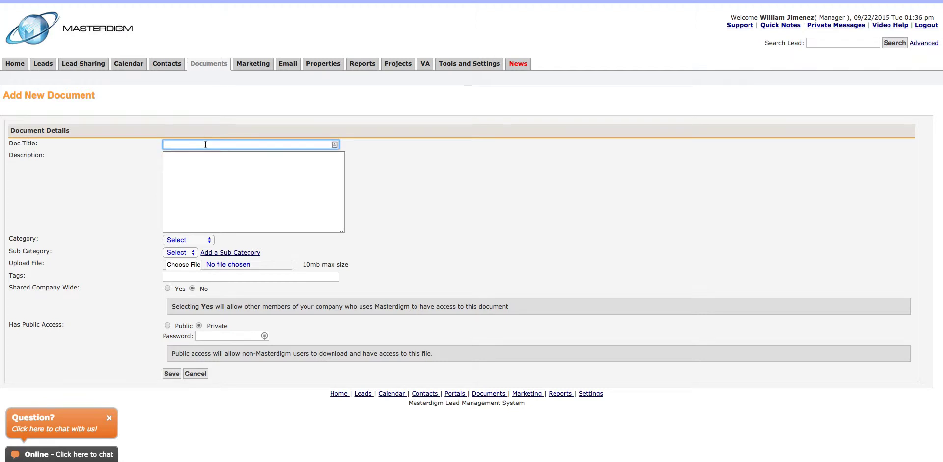
{"action": "type", "text": "Training 101"}
{"action": "left_click", "coordinate": [209, 171]}
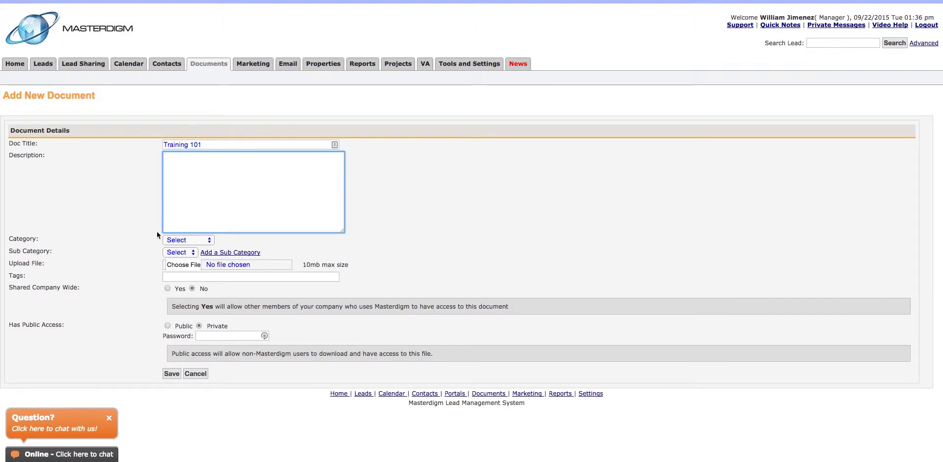
File it under the Training category with no sub category, and attach the banner PNG
{"action": "left_click", "coordinate": [192, 241]}
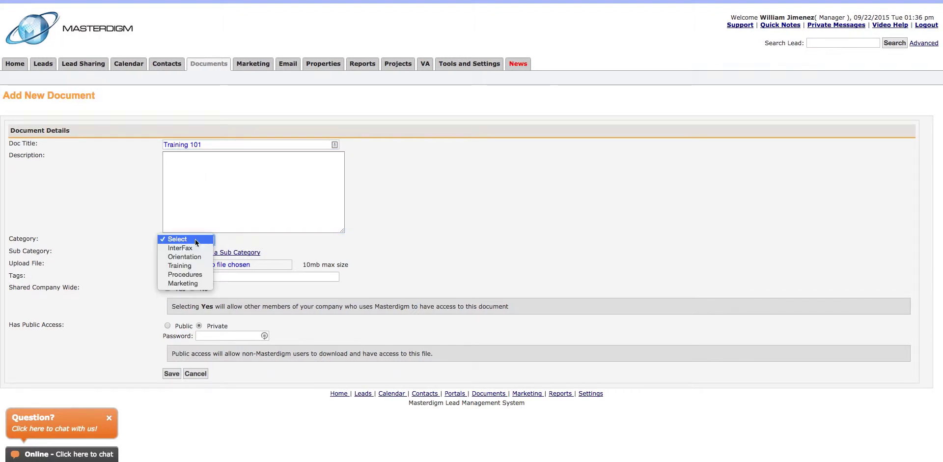
{"action": "left_click", "coordinate": [183, 266]}
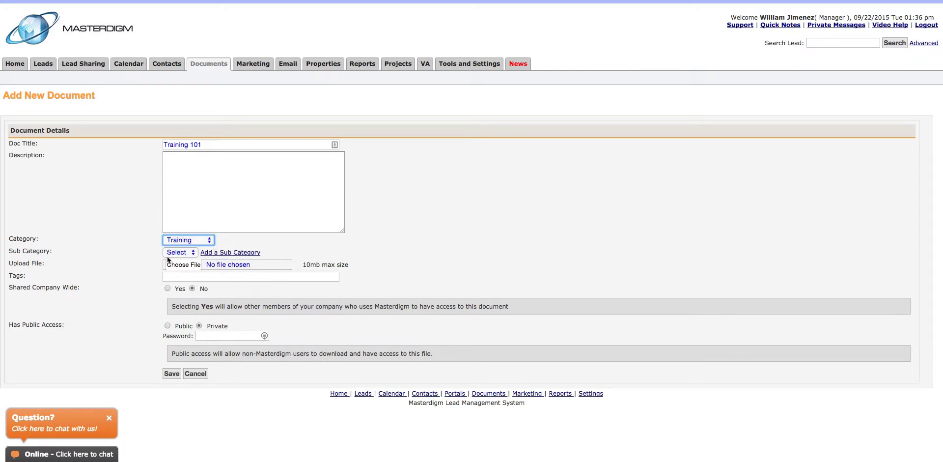
{"action": "left_click", "coordinate": [184, 252]}
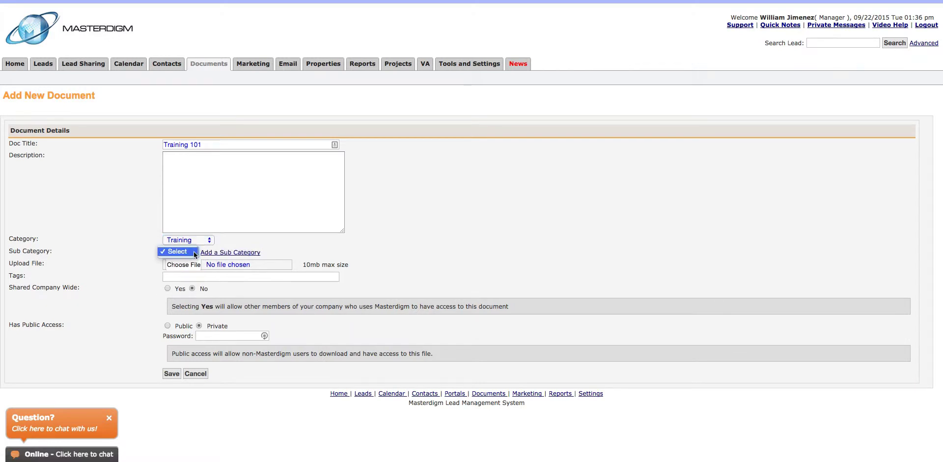
{"action": "left_click", "coordinate": [143, 251]}
{"action": "left_click", "coordinate": [195, 266]}
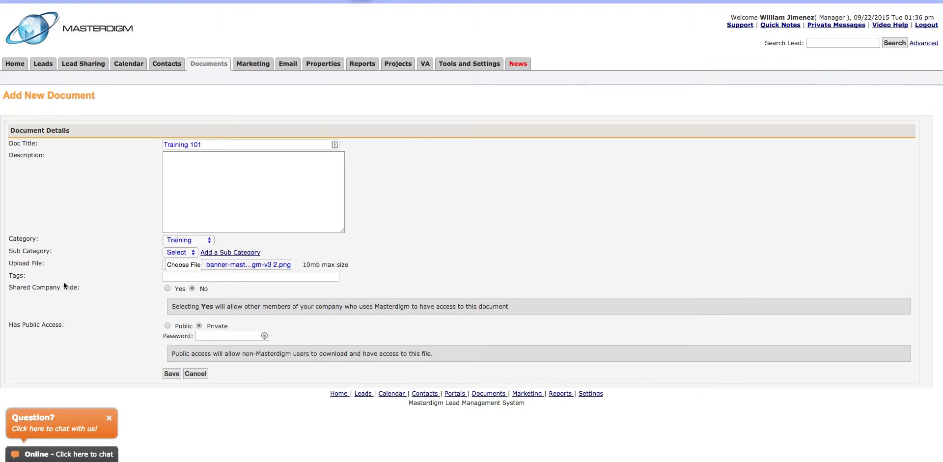
Tag the document 'training' and share it company-wide with all user groups
{"action": "left_click", "coordinate": [176, 278]}
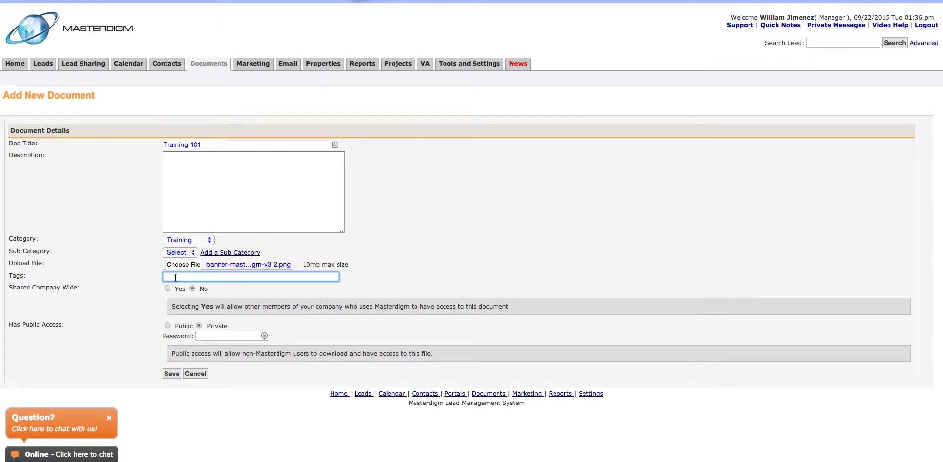
{"action": "type", "text": "rea"}
{"action": "key", "text": "BackSpace"}
{"action": "key", "text": "BackSpace"}
{"action": "key", "text": "BackSpace"}
{"action": "type", "text": "rraining,"}
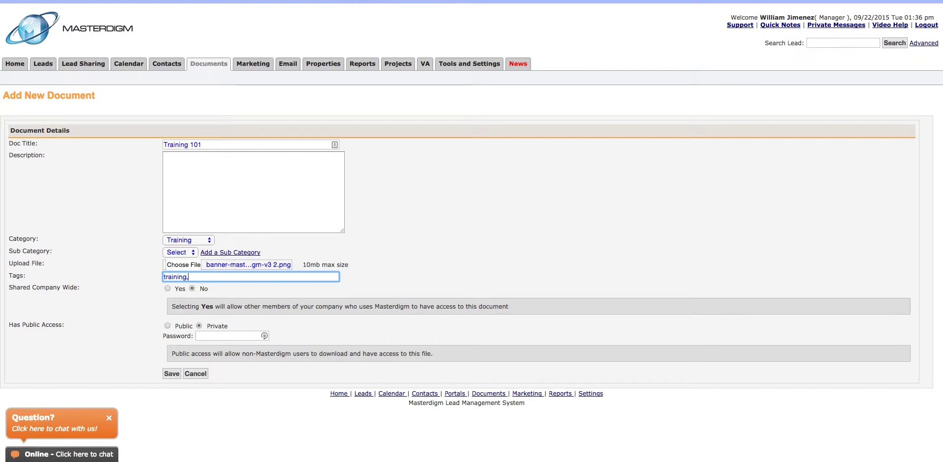
{"action": "left_click", "coordinate": [170, 288]}
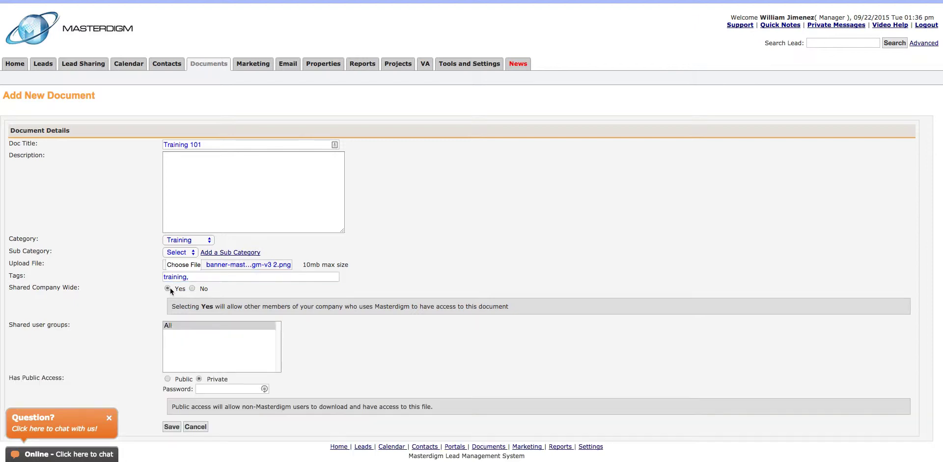
{"action": "left_click", "coordinate": [170, 325]}
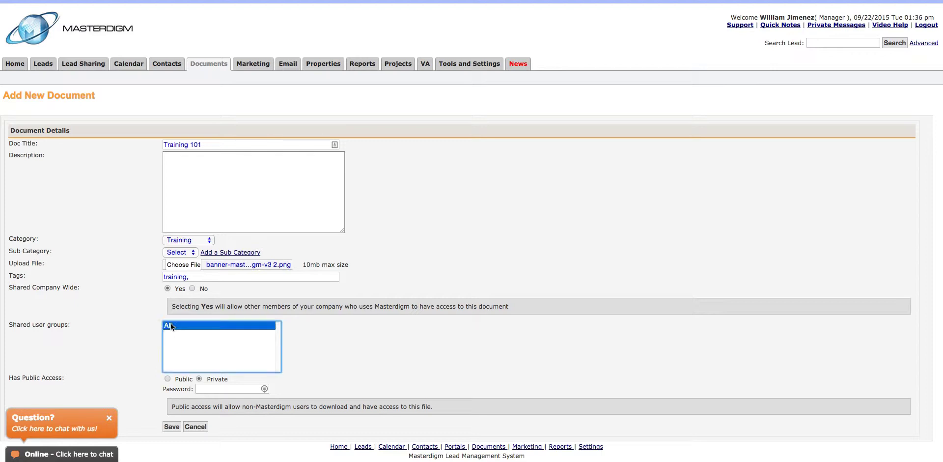
Set the document's access to Public, with no password, and save it
{"action": "left_click", "coordinate": [169, 378]}
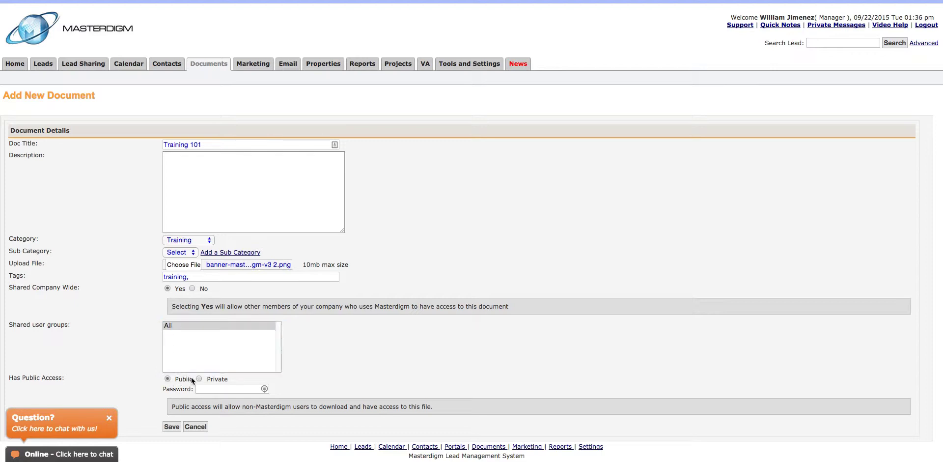
{"action": "left_click", "coordinate": [200, 379]}
{"action": "left_click", "coordinate": [205, 390]}
{"action": "type", "text": "123"}
{"action": "left_click_drag", "start_coordinate": [211, 389], "coordinate": [192, 390]}
{"action": "key", "text": "BackSpace"}
{"action": "left_click", "coordinate": [168, 378]}
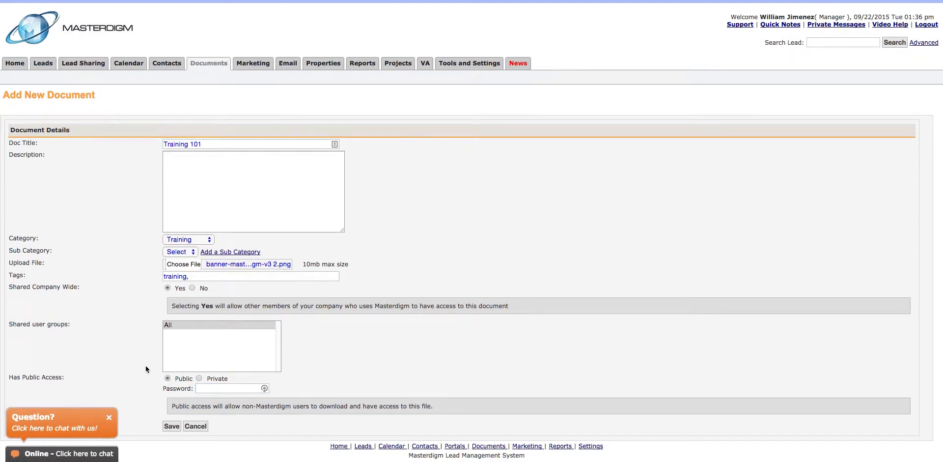
{"action": "left_click", "coordinate": [172, 427]}
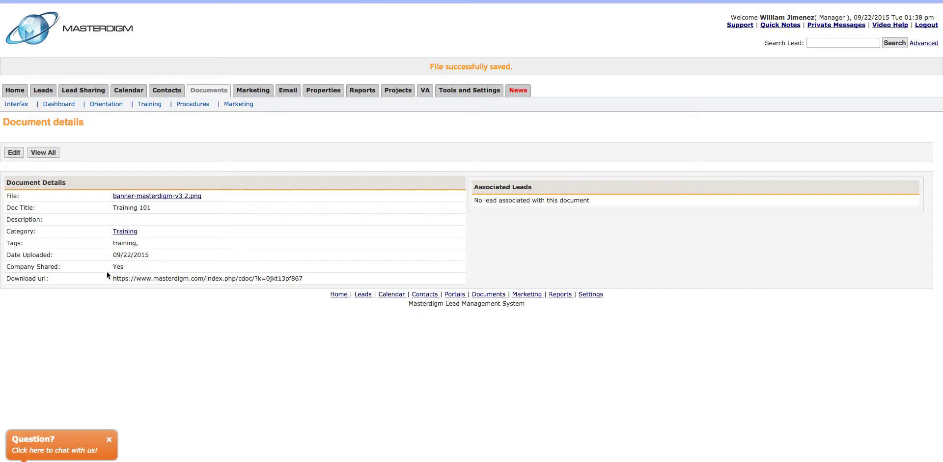
Highlight the Training 101 download URL, then open the Training documents list
{"action": "left_click_drag", "start_coordinate": [112, 279], "coordinate": [299, 280]}
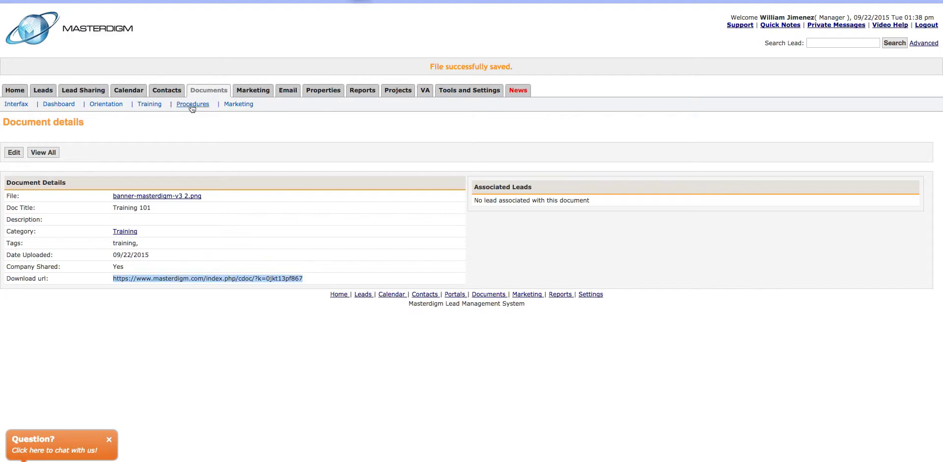
{"action": "left_click", "coordinate": [142, 106]}
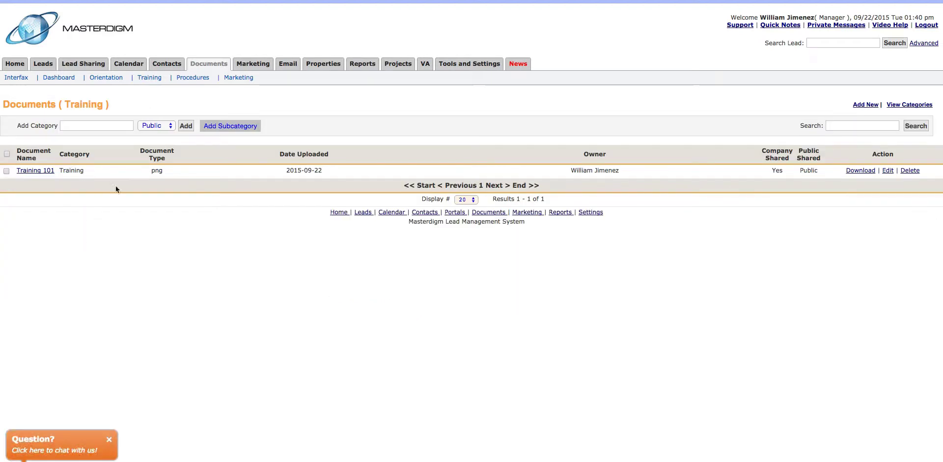
Visit the document categories list, then return to the full documents list
{"action": "left_click", "coordinate": [205, 65]}
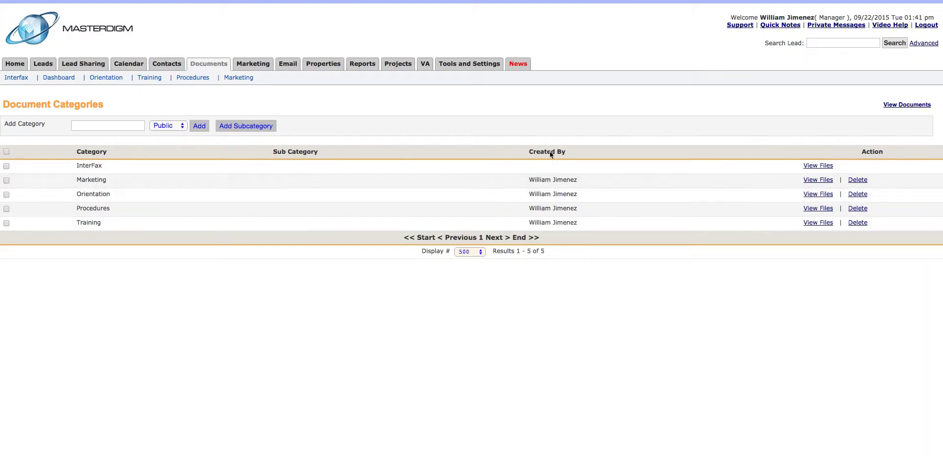
{"action": "left_click", "coordinate": [896, 105]}
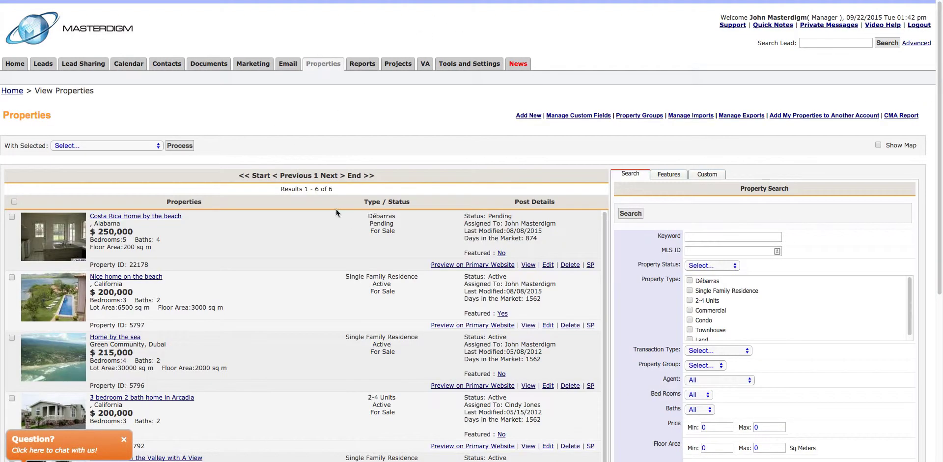
Open the Nice home on the beach property and view its documents, showing the Map file
{"action": "scroll", "coordinate": [232, 268], "scroll_direction": "down", "scroll_amount": 2}
{"action": "scroll", "coordinate": [228, 267], "scroll_direction": "up", "scroll_amount": 2}
{"action": "left_click", "coordinate": [127, 277]}
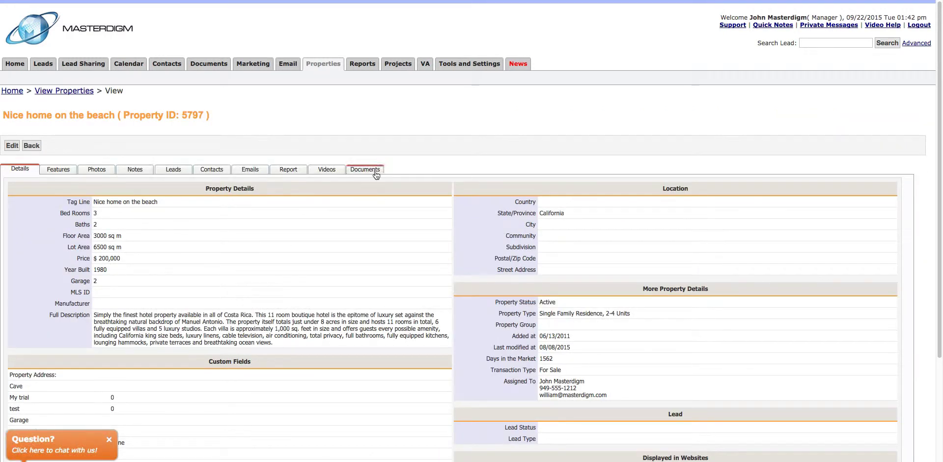
{"action": "left_click", "coordinate": [322, 172]}
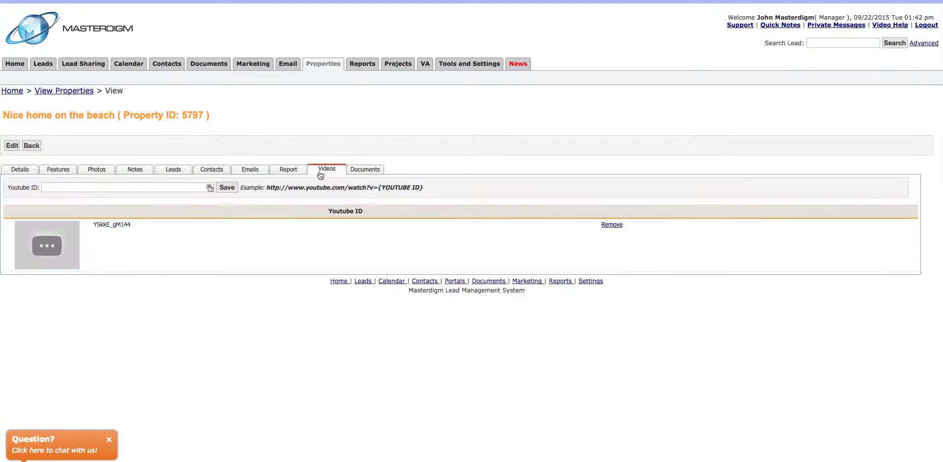
{"action": "left_click", "coordinate": [354, 173]}
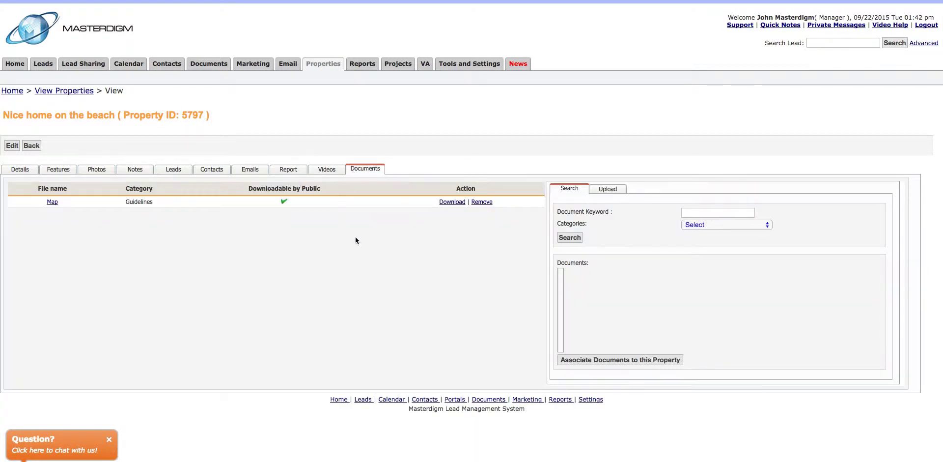
{"action": "left_click", "coordinate": [608, 191]}
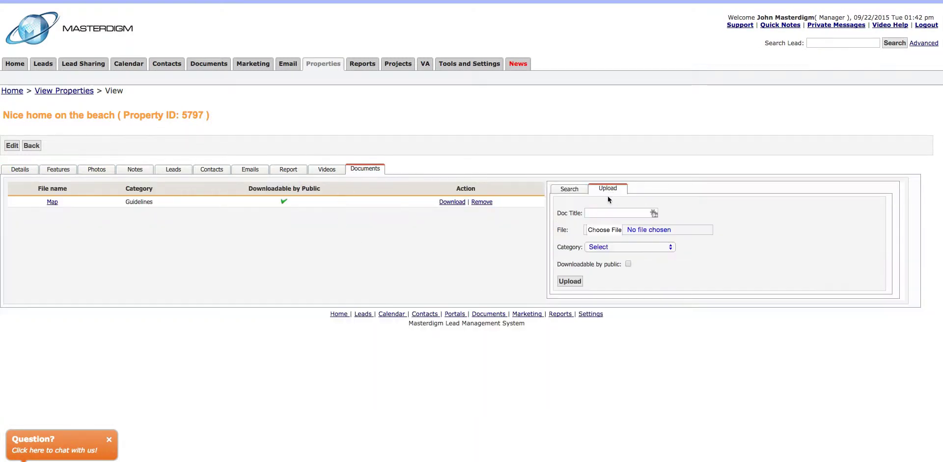
{"action": "left_click", "coordinate": [572, 191]}
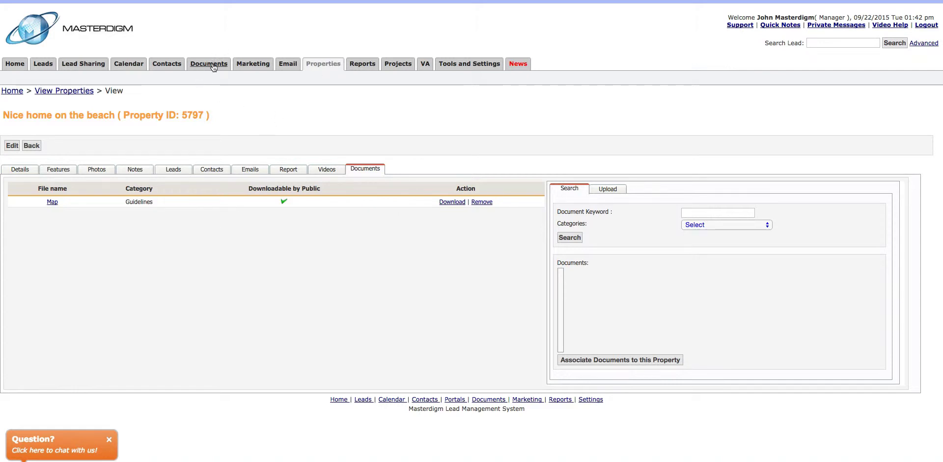
Open the first lead from the Leads list and start adding a document to it
{"action": "left_click", "coordinate": [43, 64]}
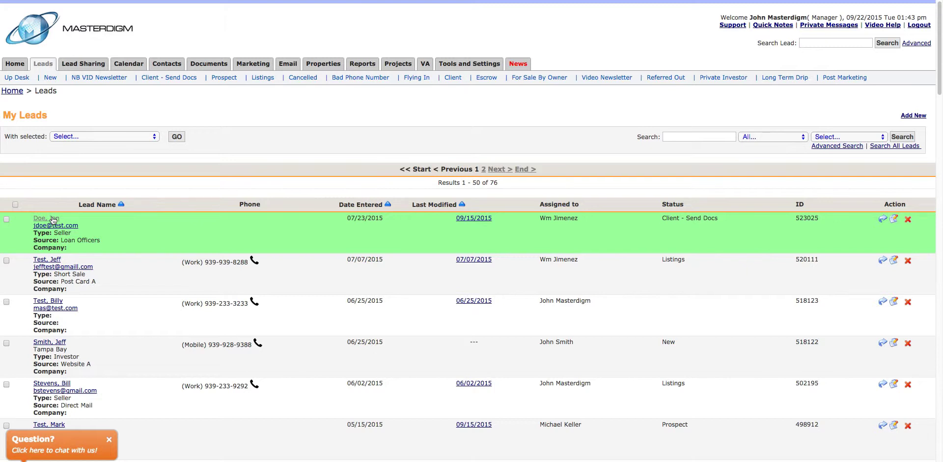
{"action": "left_click", "coordinate": [53, 219]}
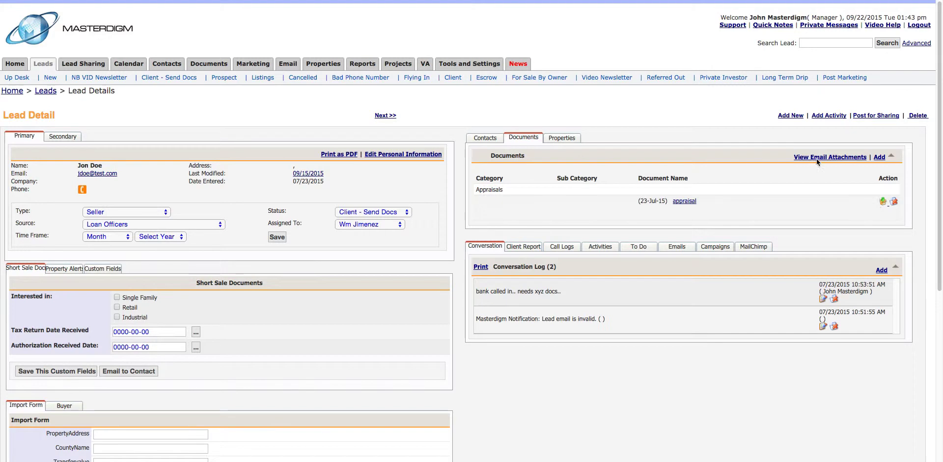
{"action": "left_click", "coordinate": [880, 157]}
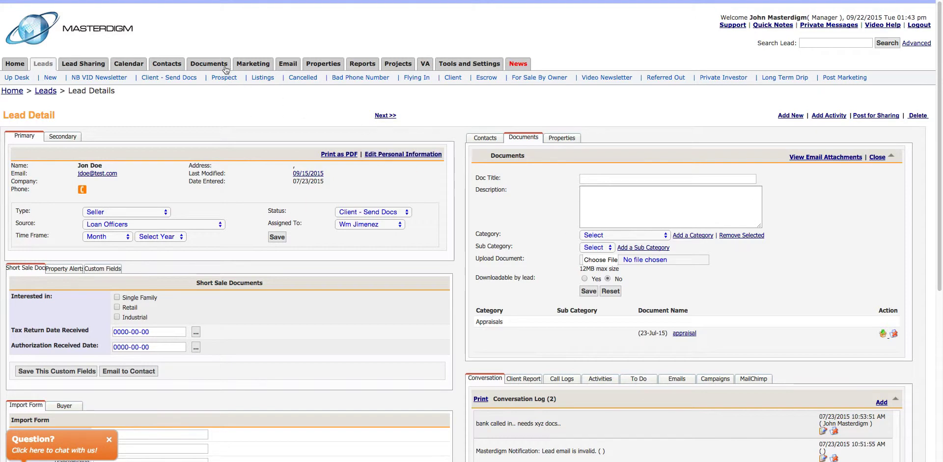
View the Costa Rica Home by the beach property's documents, then return to the Home dashboard
{"action": "left_click", "coordinate": [320, 65]}
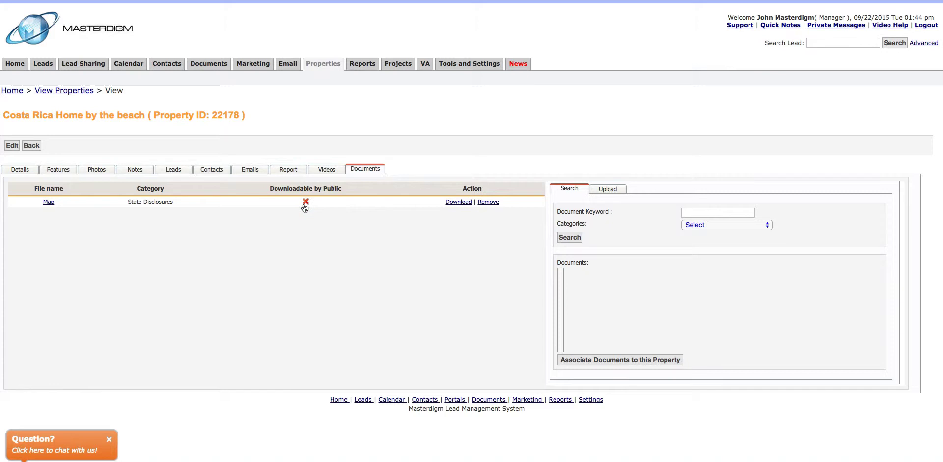
{"action": "left_click", "coordinate": [370, 0]}
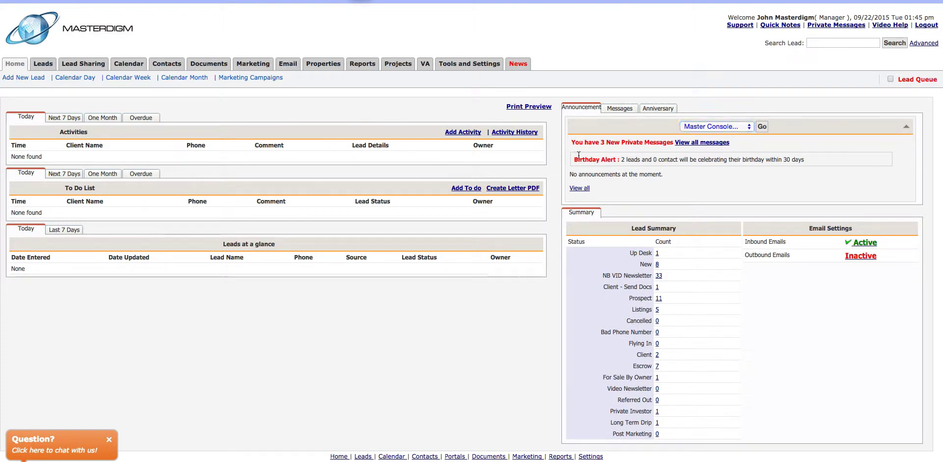
Filter the Announcement panel to the Training 101 category
{"action": "left_click", "coordinate": [713, 127]}
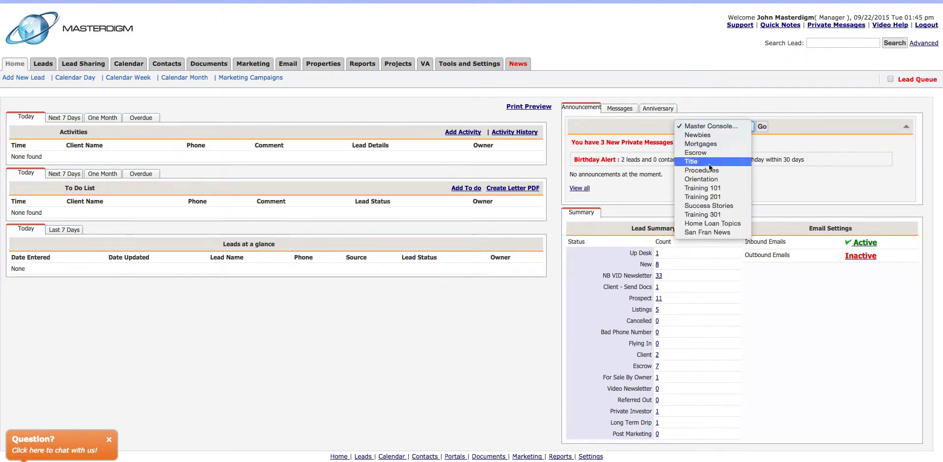
{"action": "left_click", "coordinate": [705, 188]}
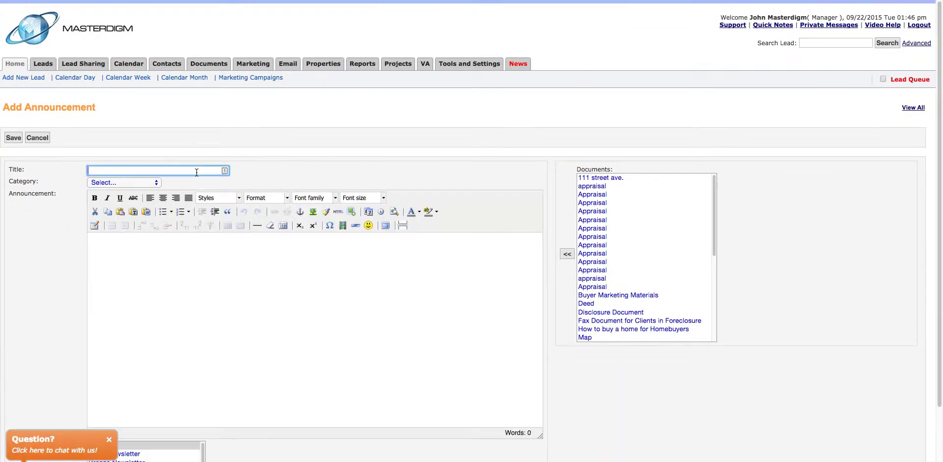
Set the announcement category to Training 101 and insert a Training Document 2 link into the body
{"action": "left_click", "coordinate": [157, 265]}
{"action": "left_click", "coordinate": [107, 182]}
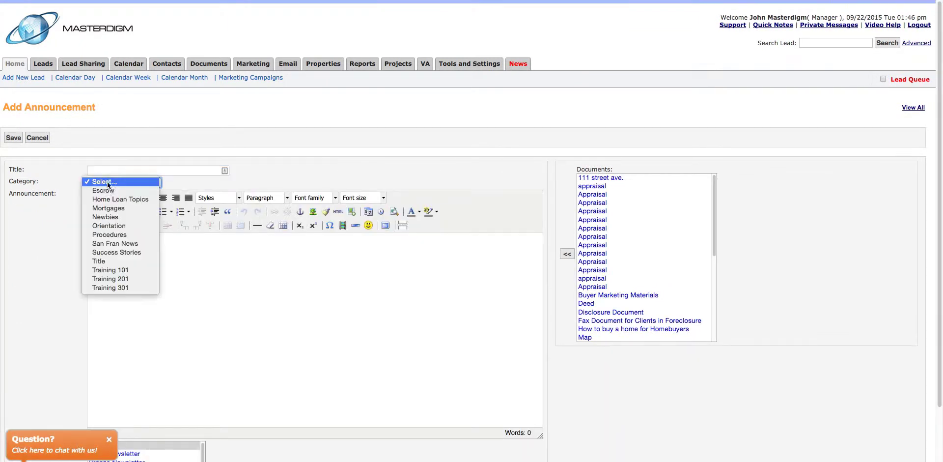
{"action": "left_click", "coordinate": [106, 270]}
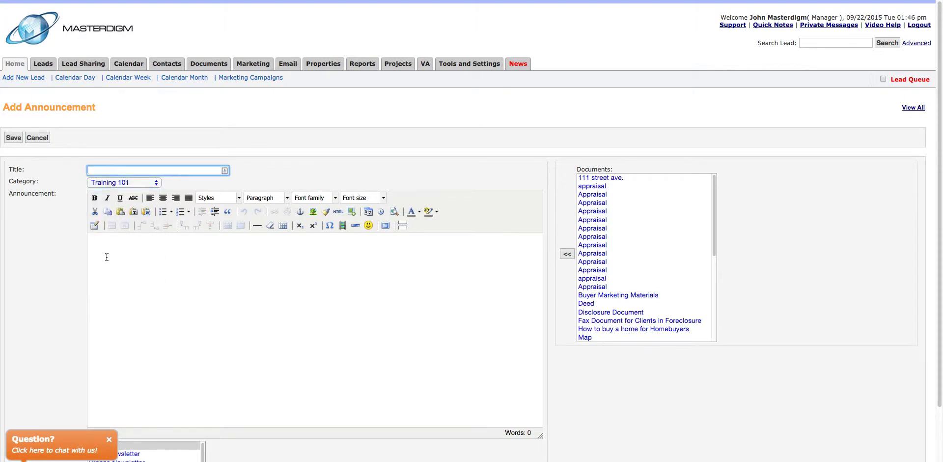
{"action": "scroll", "coordinate": [110, 255], "scroll_direction": "down", "scroll_amount": 2}
{"action": "scroll", "coordinate": [592, 260], "scroll_direction": "down", "scroll_amount": 5}
{"action": "left_click", "coordinate": [591, 214]}
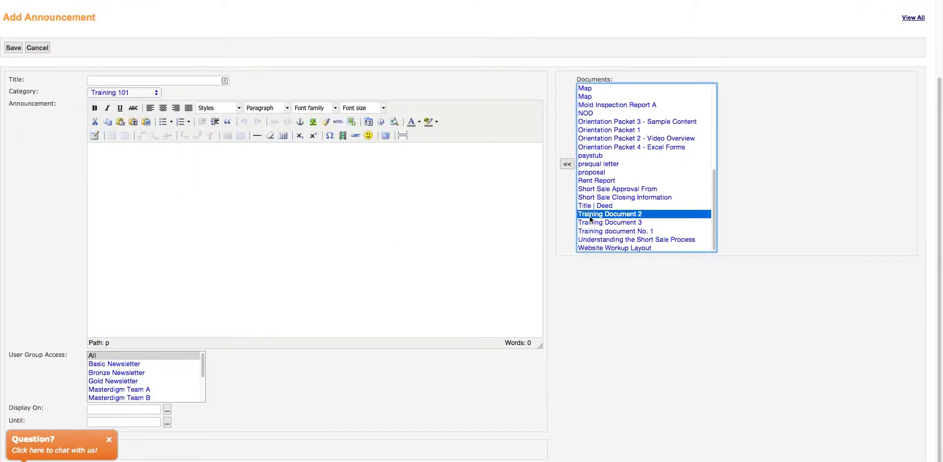
{"action": "left_click", "coordinate": [567, 164]}
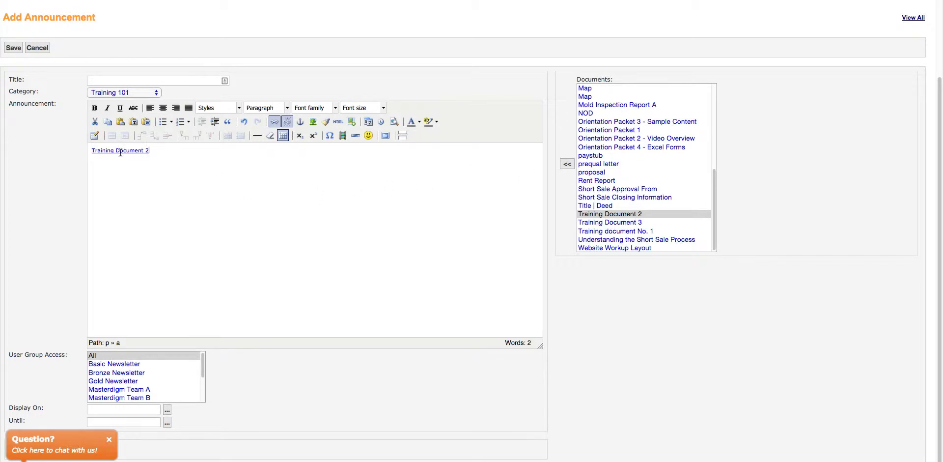
Choose a User Group Access group, settling on Masterdigm Team A
{"action": "scroll", "coordinate": [69, 253], "scroll_direction": "down", "scroll_amount": 1}
{"action": "scroll", "coordinate": [128, 391], "scroll_direction": "down", "scroll_amount": 3}
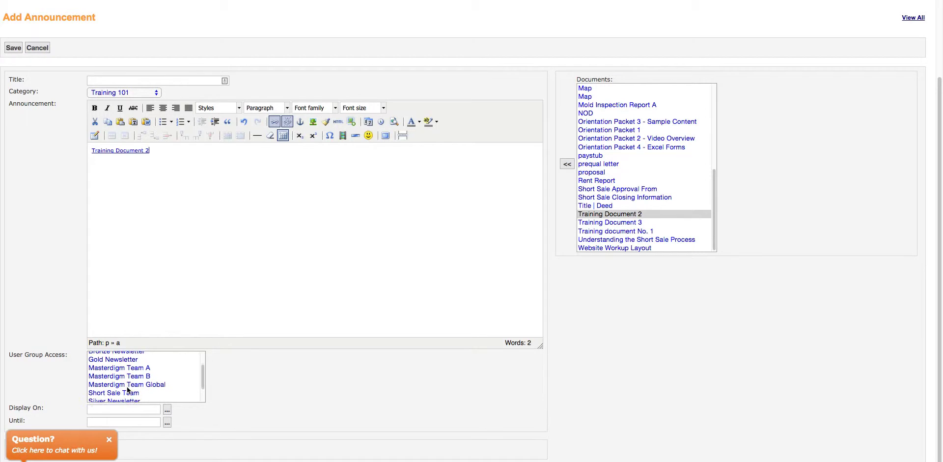
{"action": "scroll", "coordinate": [127, 389], "scroll_direction": "down", "scroll_amount": 1}
{"action": "left_click", "coordinate": [123, 384]}
{"action": "scroll", "coordinate": [123, 388], "scroll_direction": "down", "scroll_amount": 1}
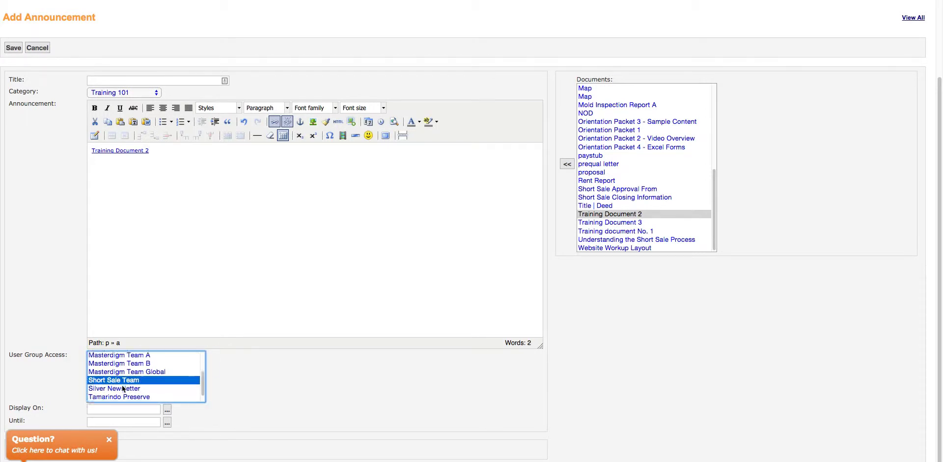
{"action": "left_click", "coordinate": [122, 394]}
{"action": "scroll", "coordinate": [123, 393], "scroll_direction": "up", "scroll_amount": 4}
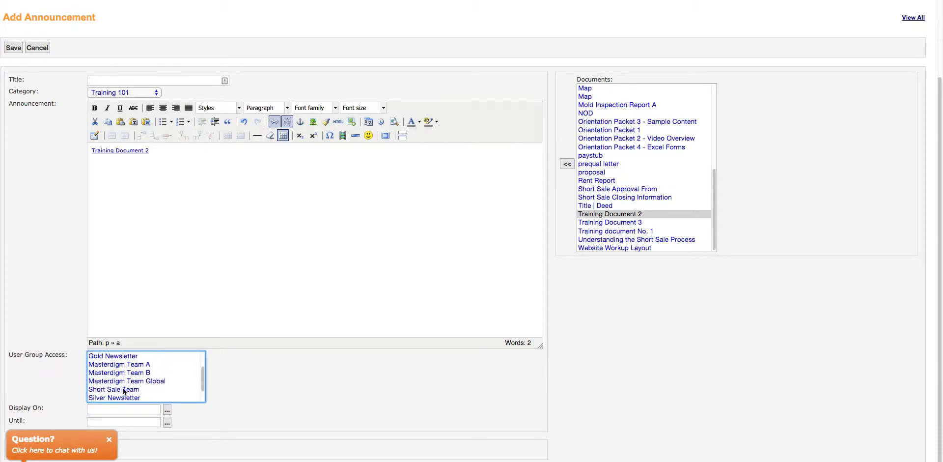
{"action": "left_click", "coordinate": [119, 373]}
{"action": "scroll", "coordinate": [117, 382], "scroll_direction": "down", "scroll_amount": 2}
{"action": "left_click", "coordinate": [113, 379]}
{"action": "scroll", "coordinate": [69, 329], "scroll_direction": "up", "scroll_amount": 3}
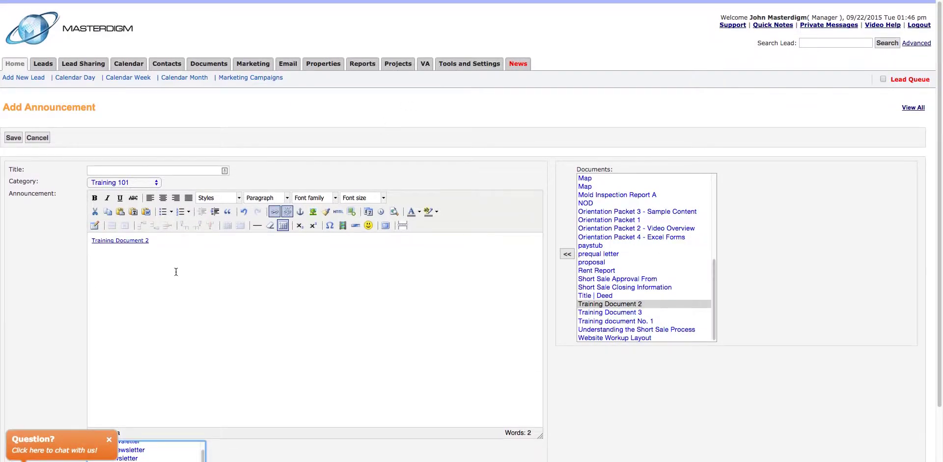
{"action": "scroll", "coordinate": [84, 293], "scroll_direction": "down", "scroll_amount": 1}
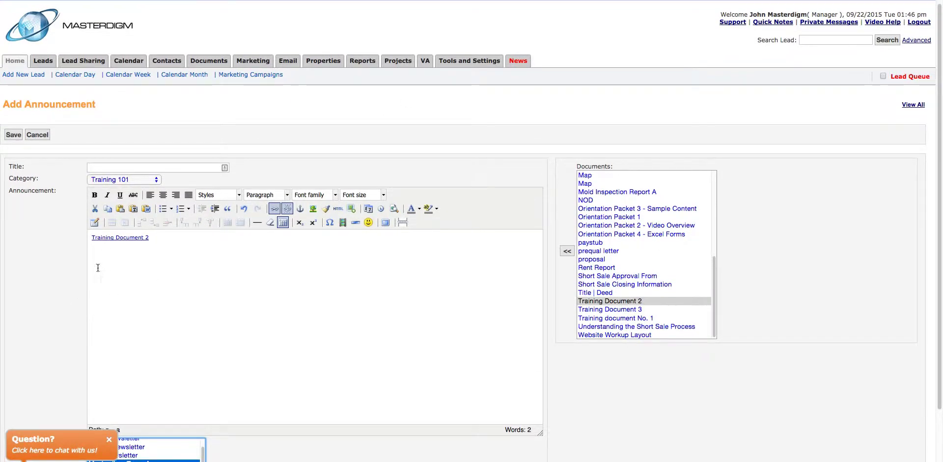
{"action": "scroll", "coordinate": [66, 268], "scroll_direction": "down", "scroll_amount": 3}
{"action": "scroll", "coordinate": [70, 265], "scroll_direction": "up", "scroll_amount": 3}
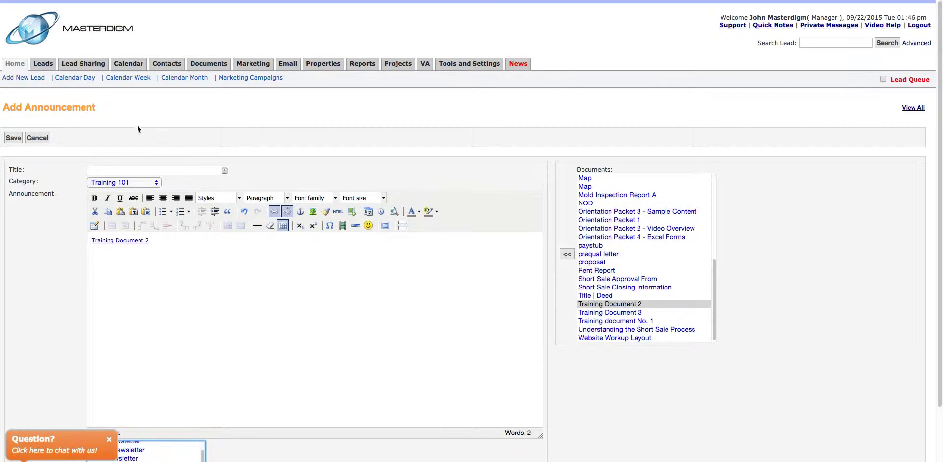